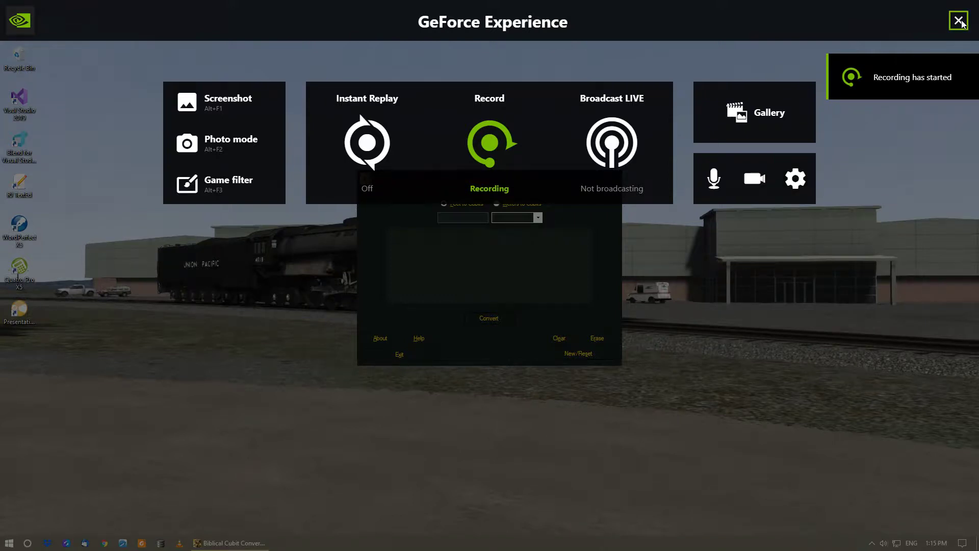
Step: Close the GeForce Experience overlay to reveal the empty calculator
left_click(959, 21)
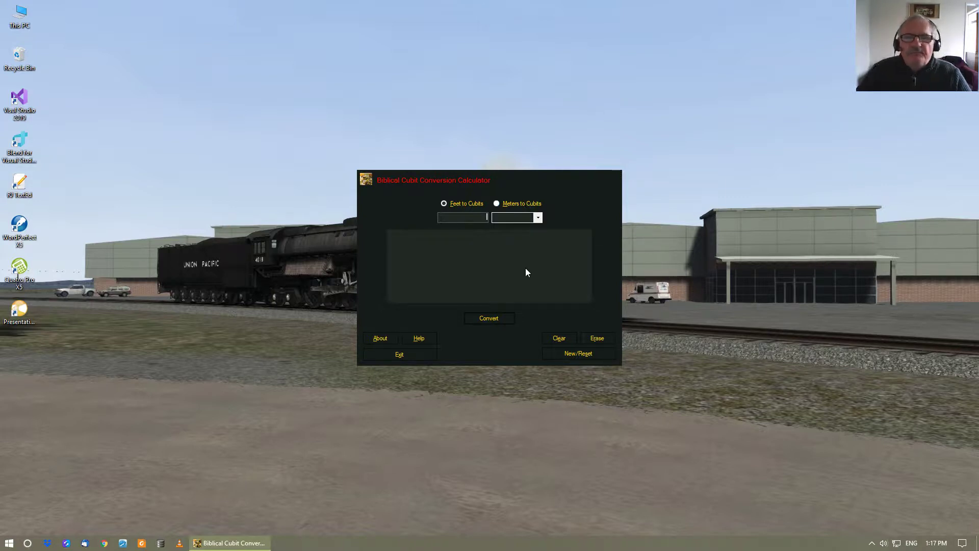
left_click(540, 217)
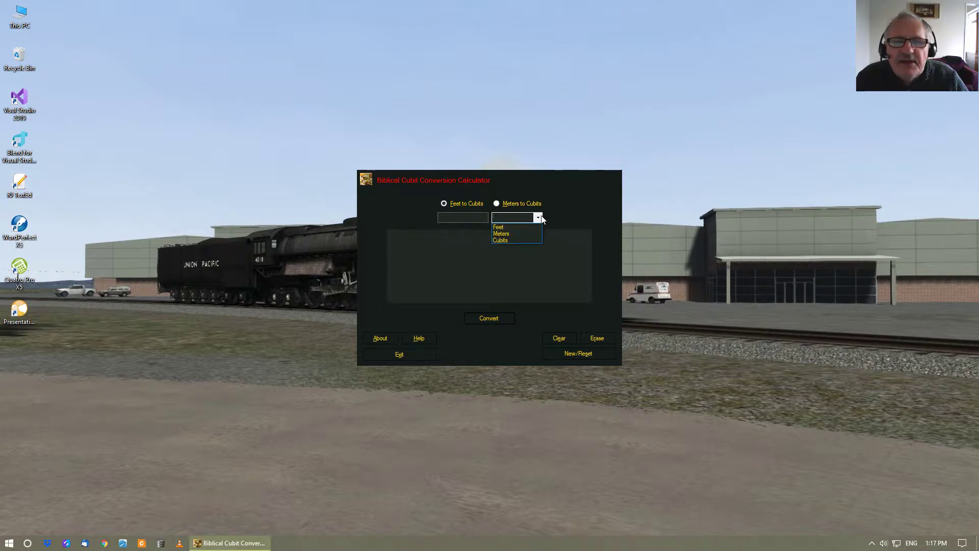
left_click(541, 218)
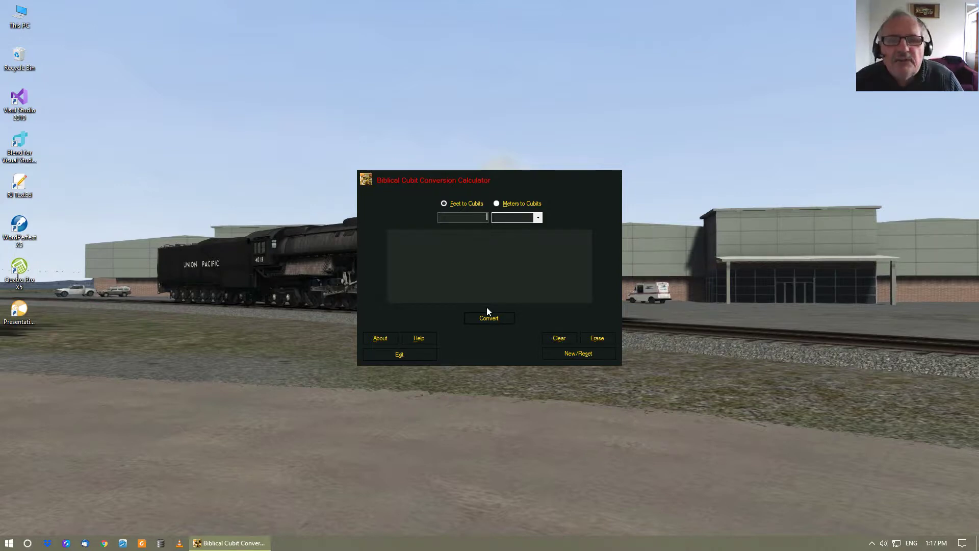
Step: Enter 123 in the feet box, clear and retype it, then append extra characters after 123
type("1231")
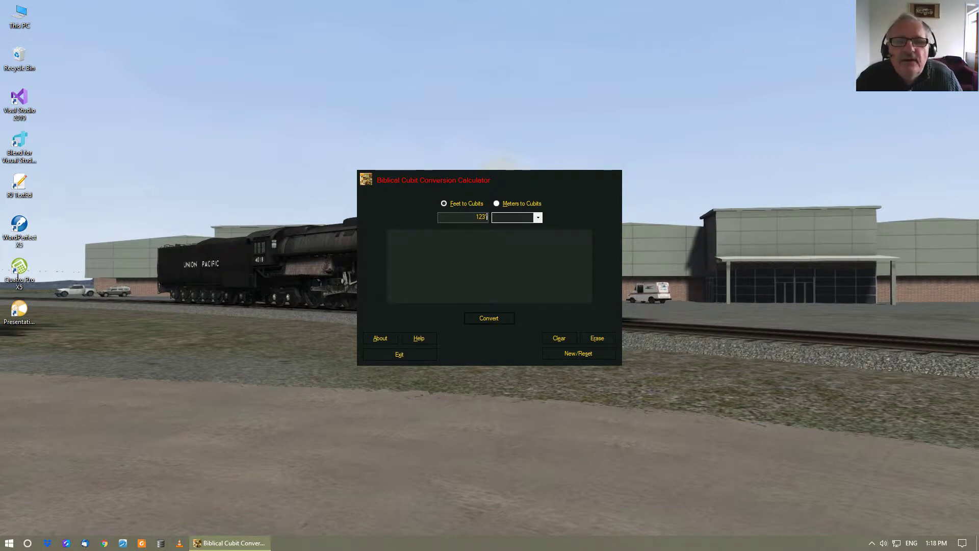
key("BackSpace")
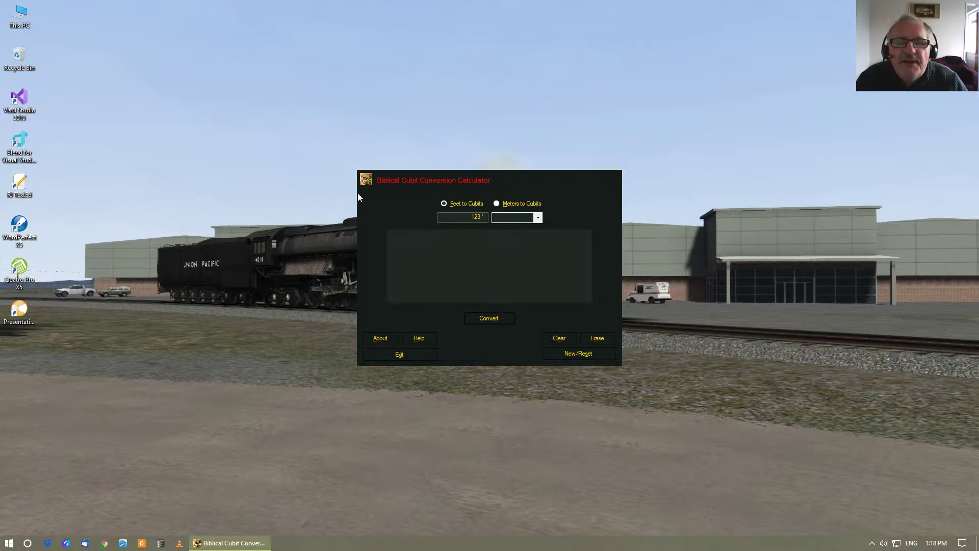
mouse_move(487, 217)
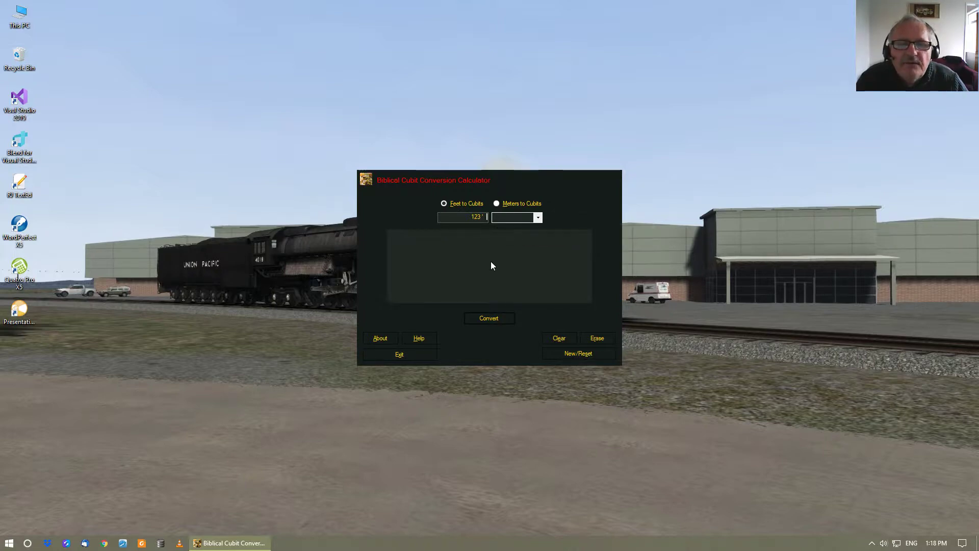
left_click(568, 342)
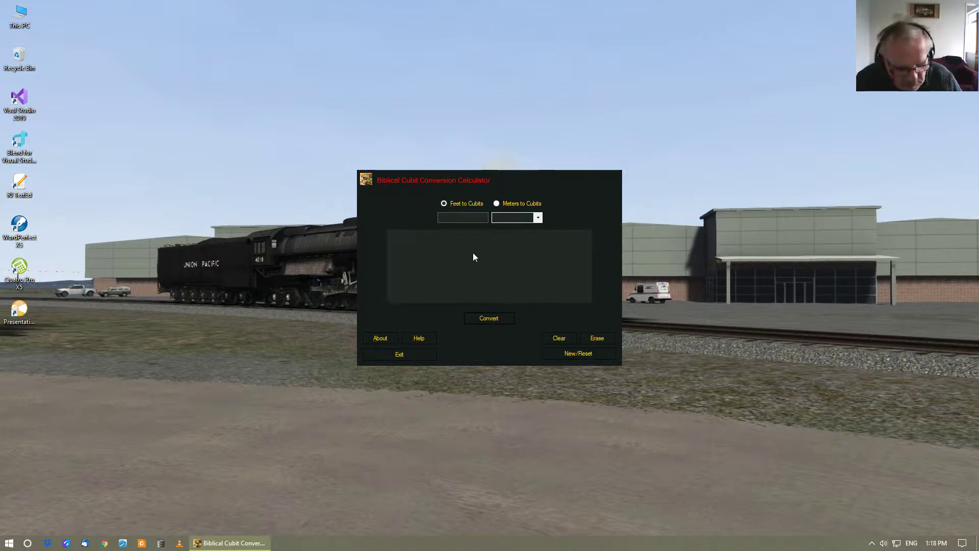
type("123")
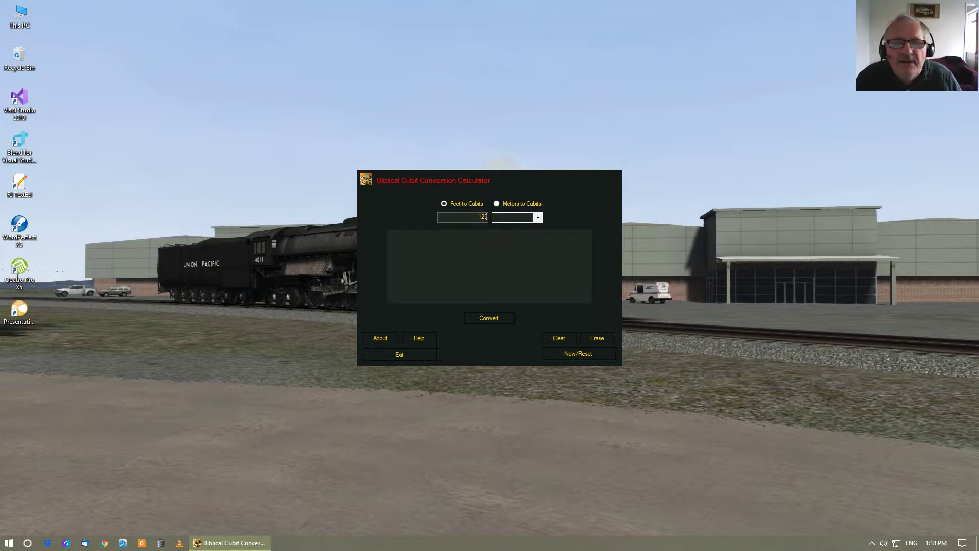
type("4")
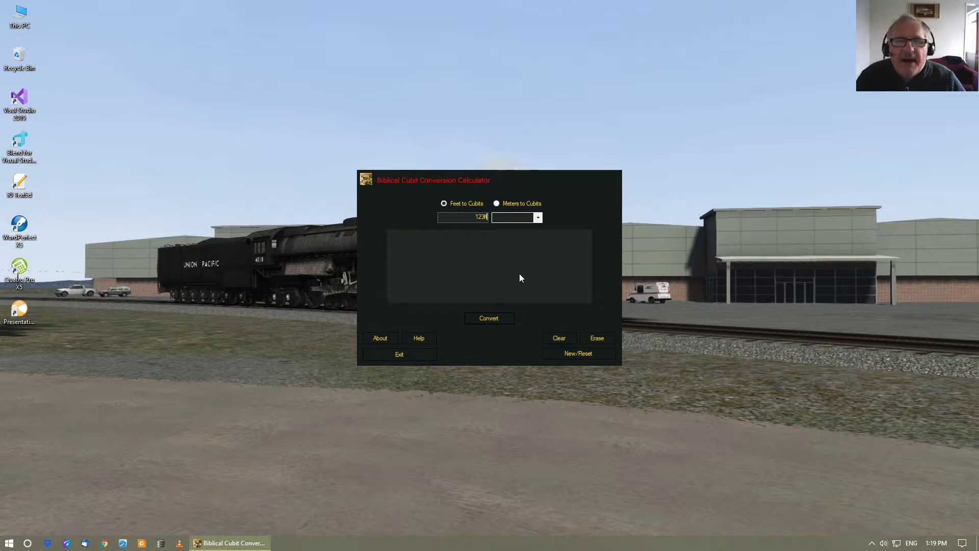
Step: Try converting 123ft, dismiss the format error, and correct the entry to plain 123
key("Return")
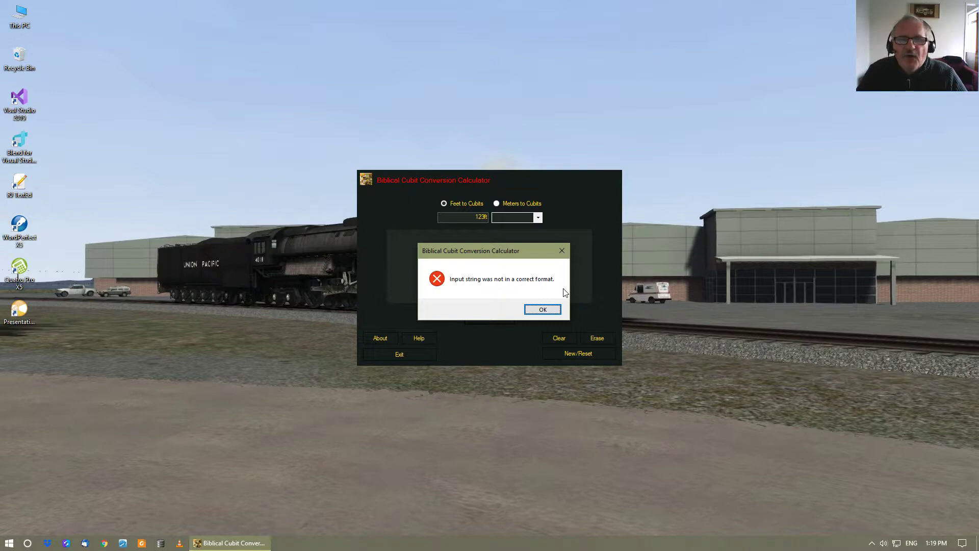
left_click(542, 311)
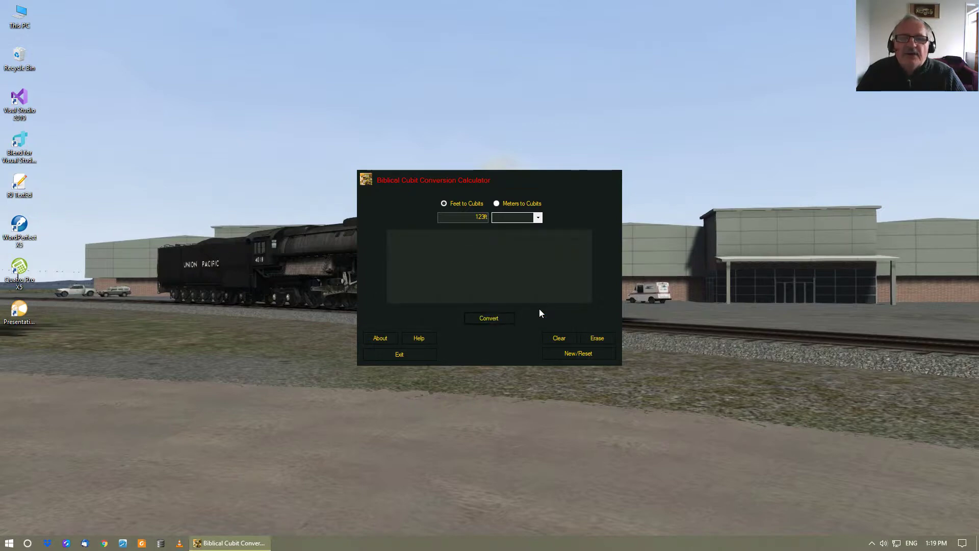
key("BackSpace")
key("BackSpace")
key("BackSpace")
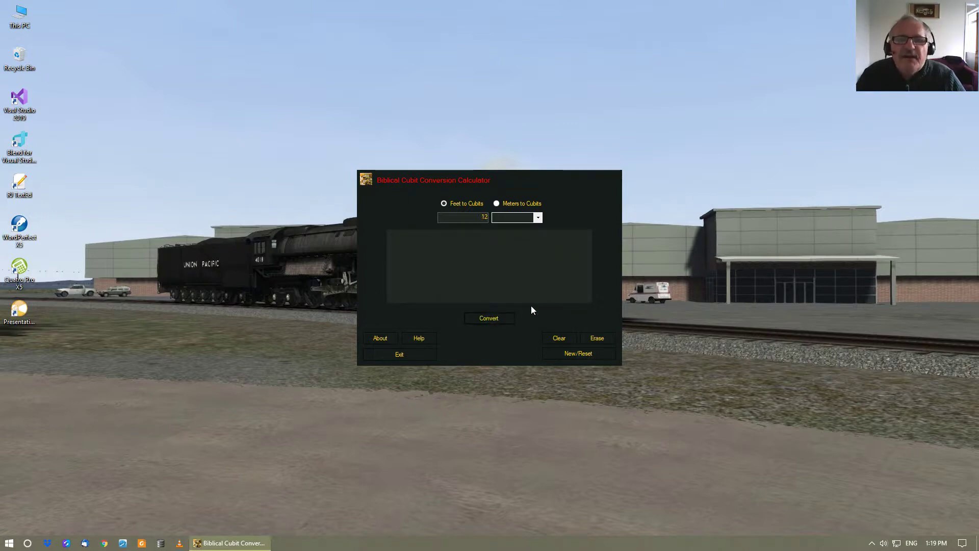
type("3")
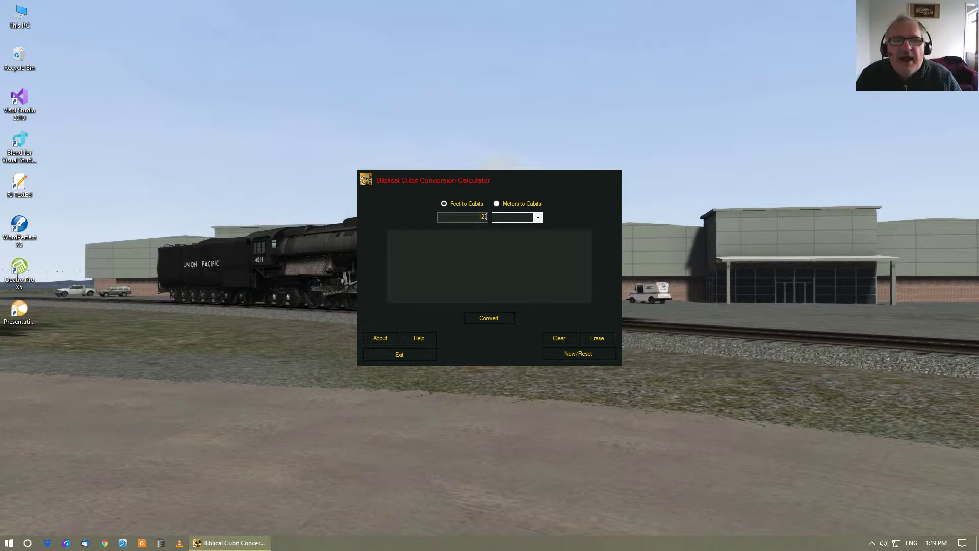
Step: Convert 123 feet to cubits (82.00 Cubits), then empty the length box
left_click(537, 218)
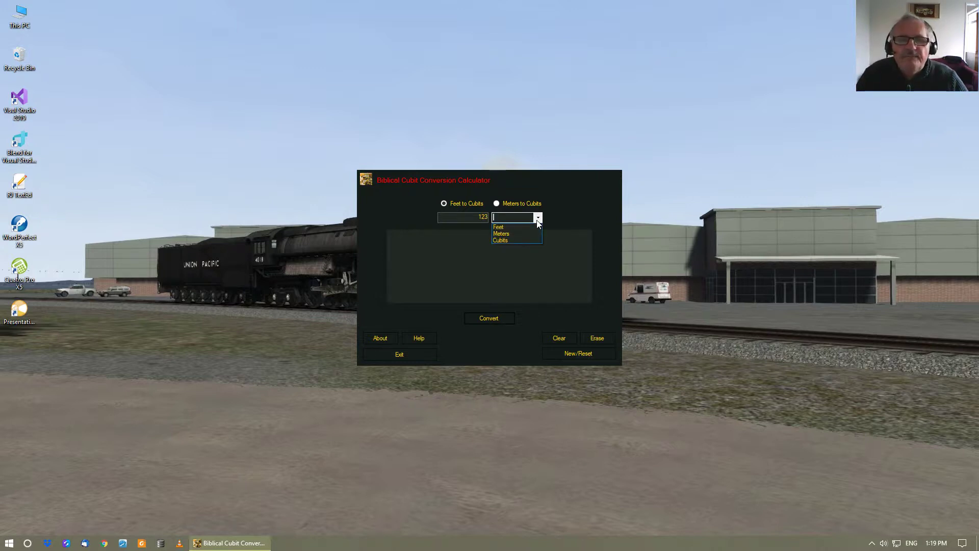
left_click(498, 227)
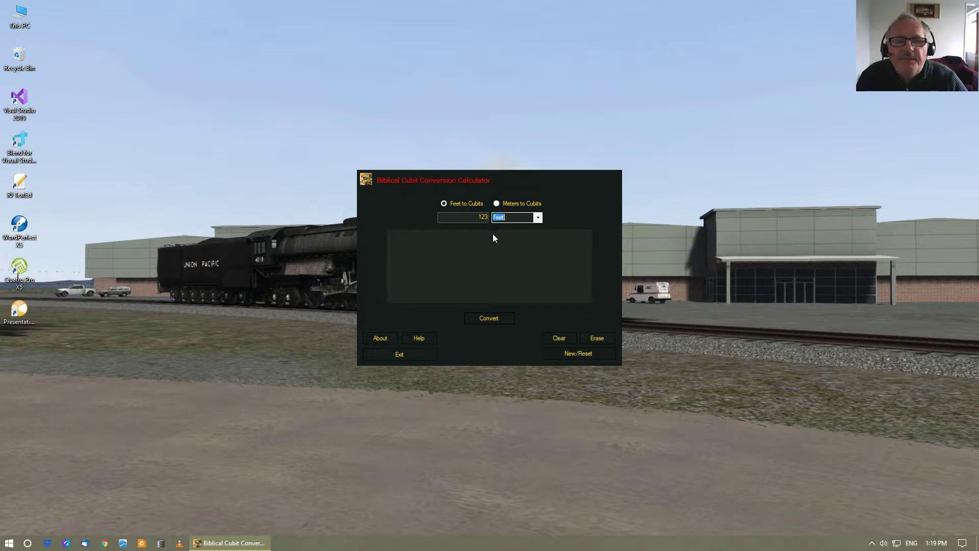
left_click(485, 322)
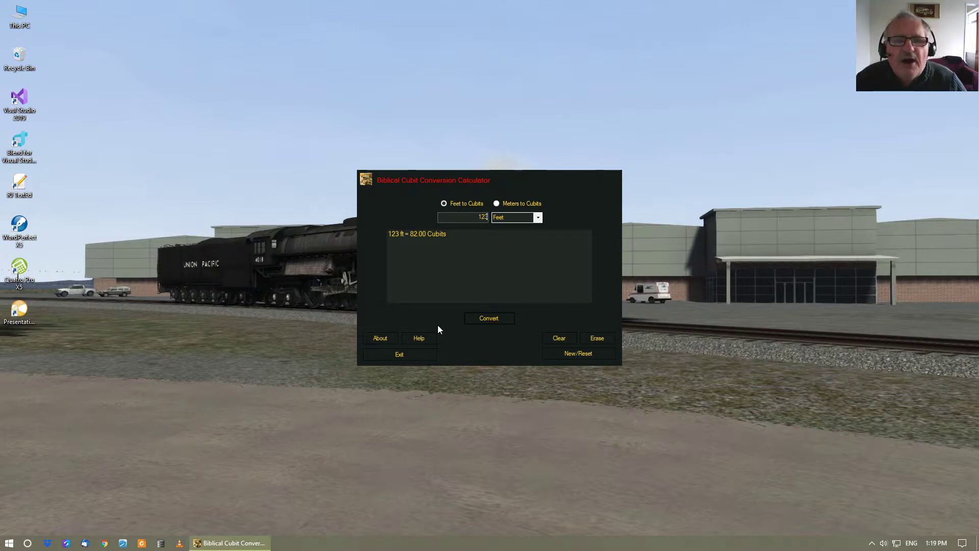
key("BackSpace")
key("BackSpace")
key("BackSpace")
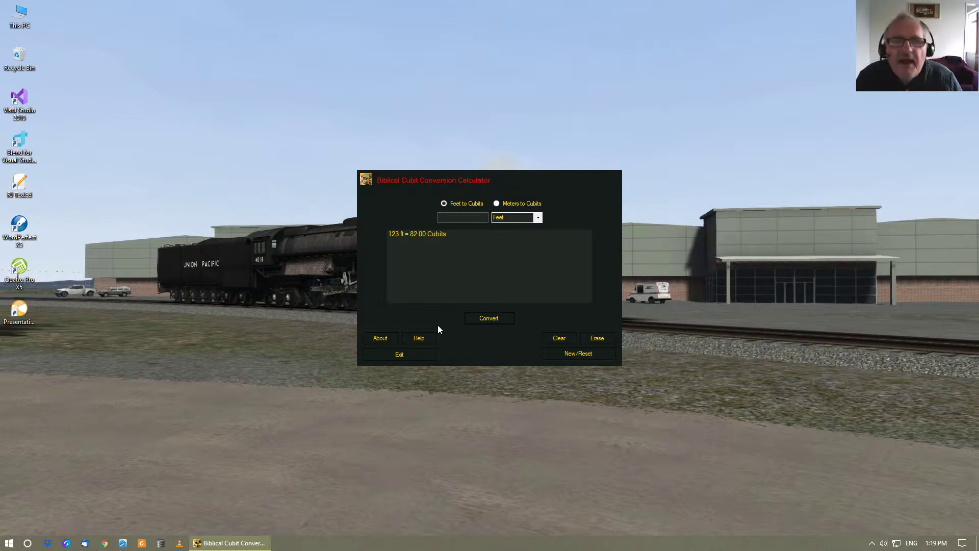
Step: Convert 82 cubits back to feet, giving 82 cbt = 123.00 Feet
type("82")
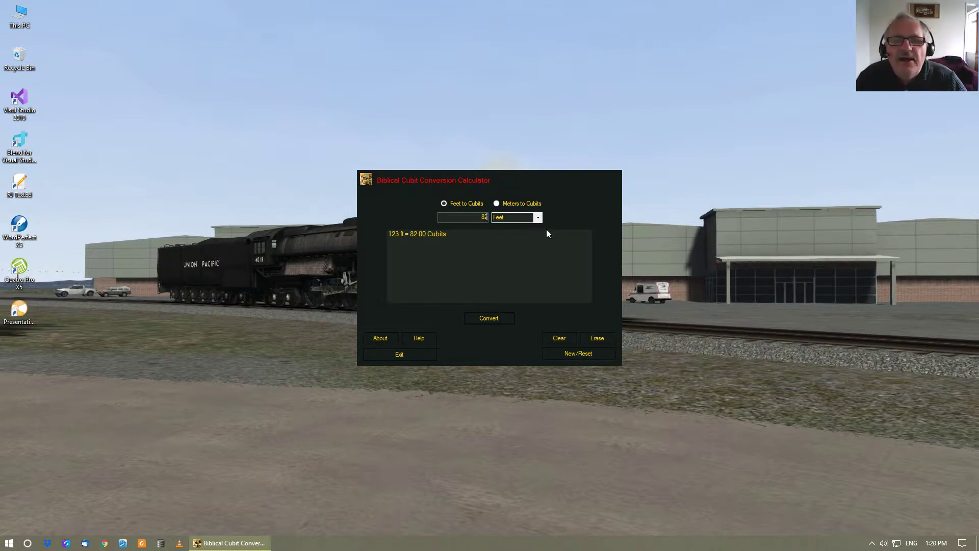
left_click(537, 218)
left_click(501, 240)
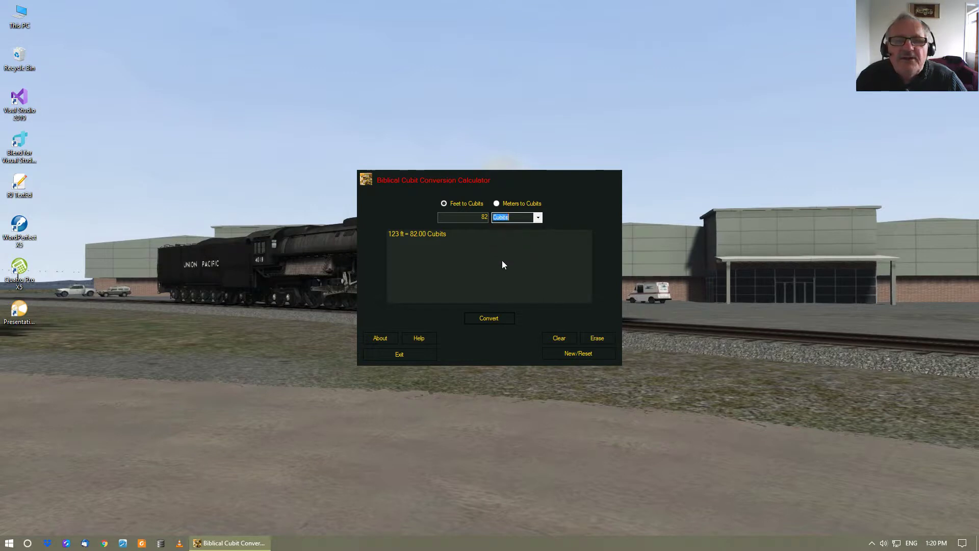
left_click(489, 319)
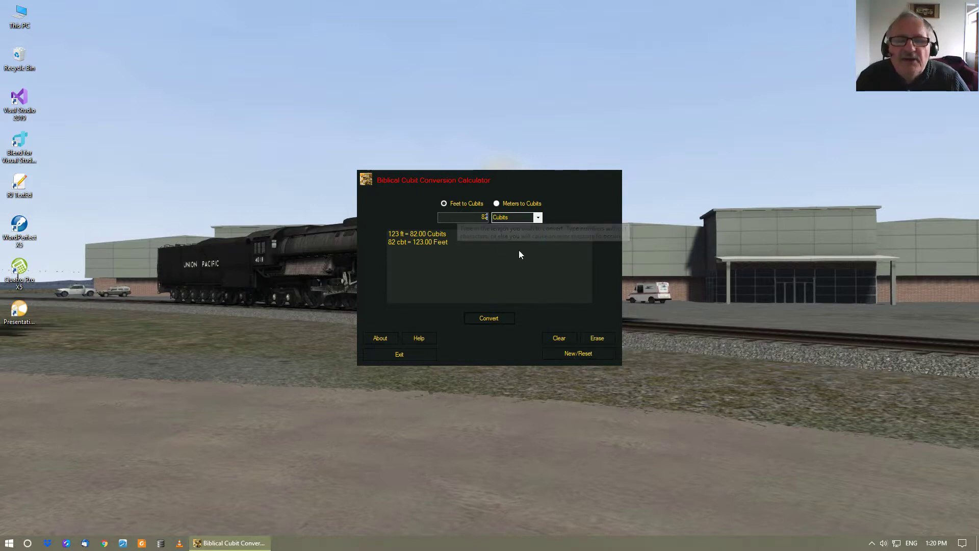
Step: Cancel the Erase deletion prompt, then reset the calculator to empty fields and results
left_click(597, 338)
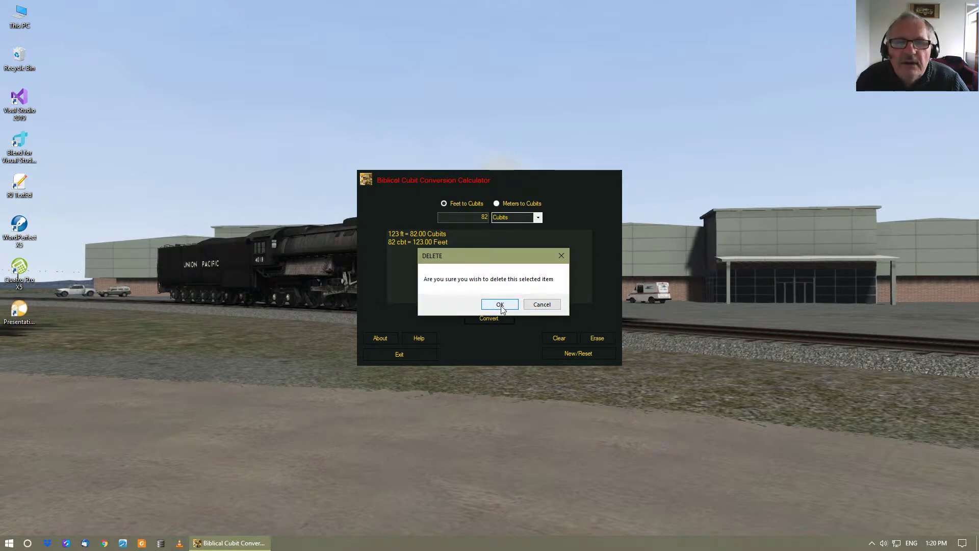
left_click(541, 306)
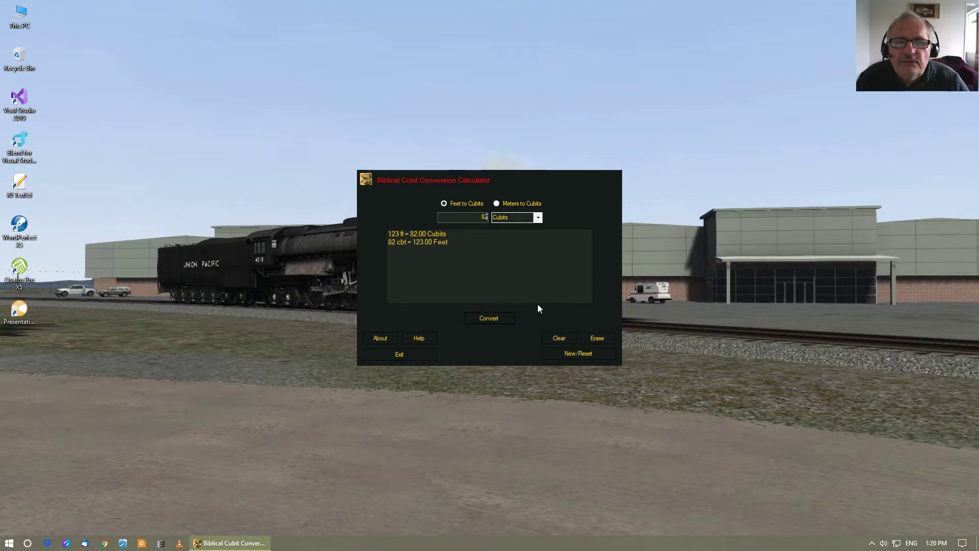
left_click(559, 353)
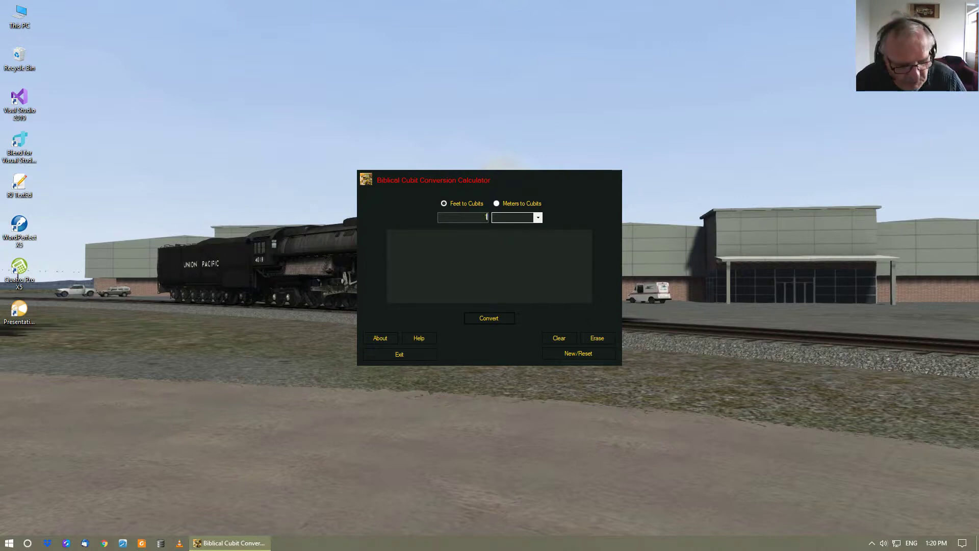
Step: Switch to Meters to Cubits, convert 123 meters to 269.03 Cubits, and empty the input
type("123")
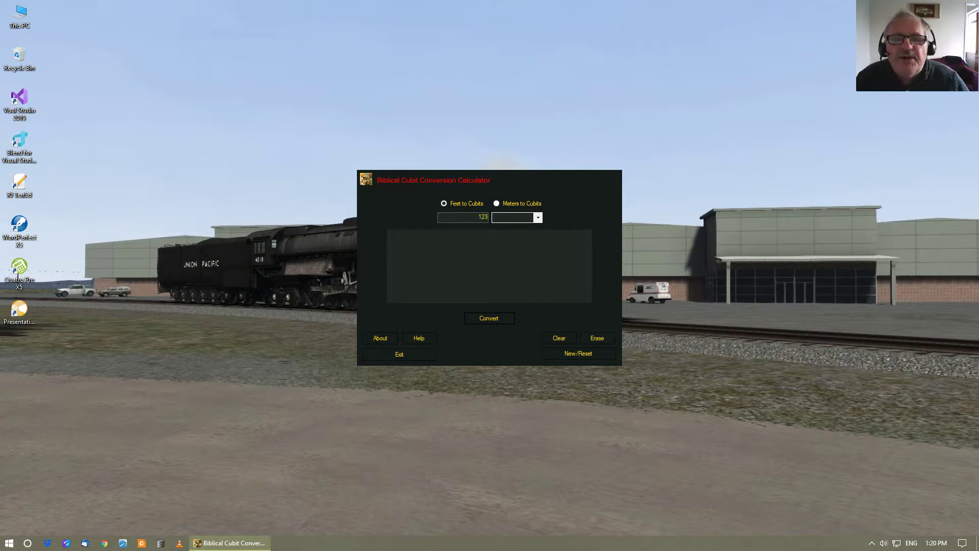
left_click(511, 204)
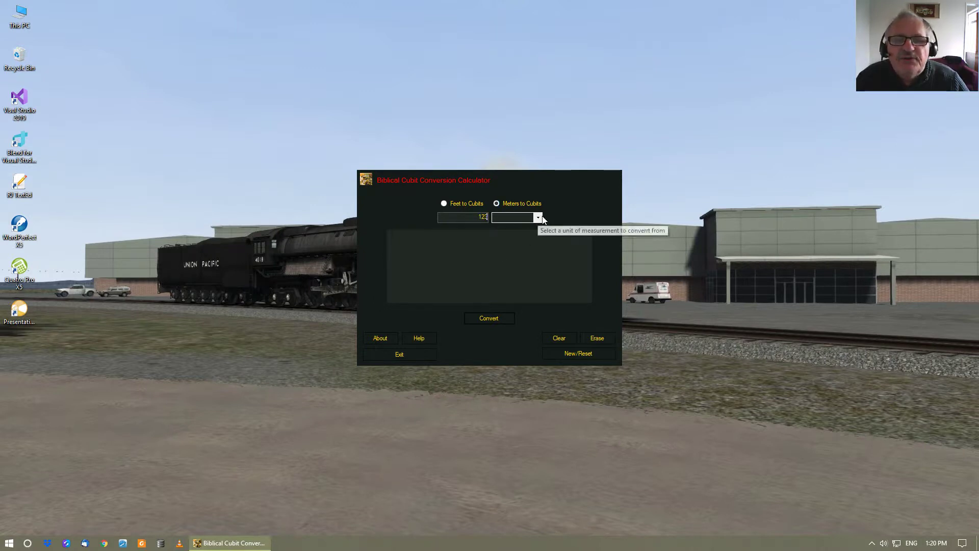
left_click(538, 217)
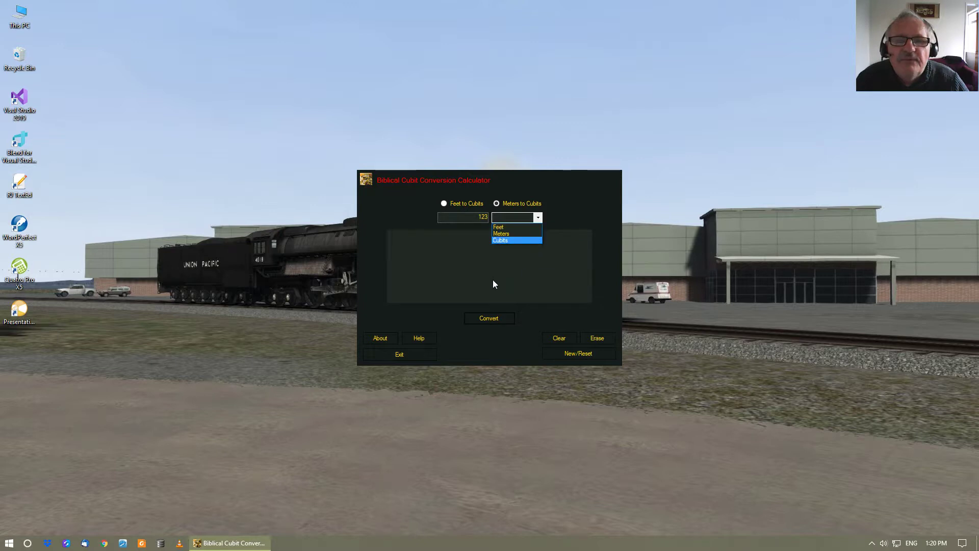
left_click(501, 233)
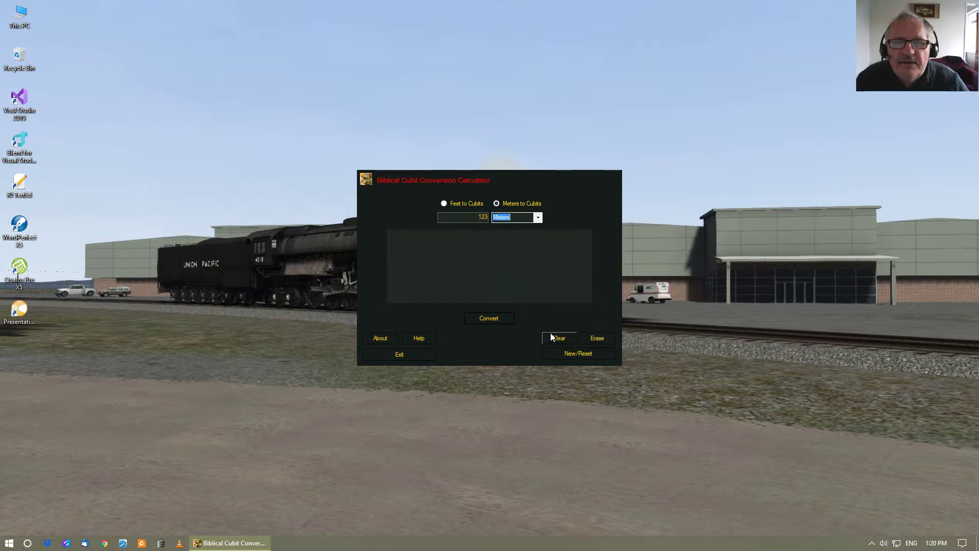
left_click(487, 319)
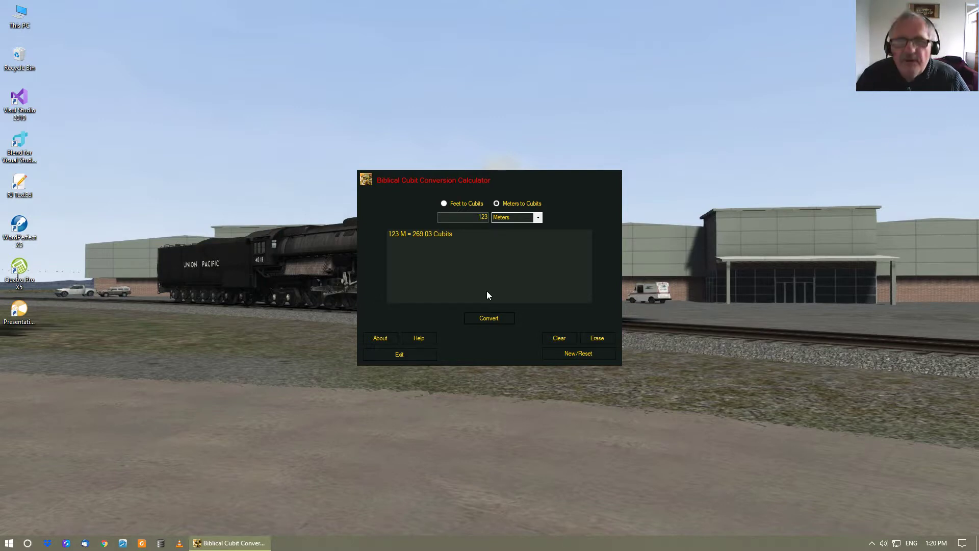
key("BackSpace")
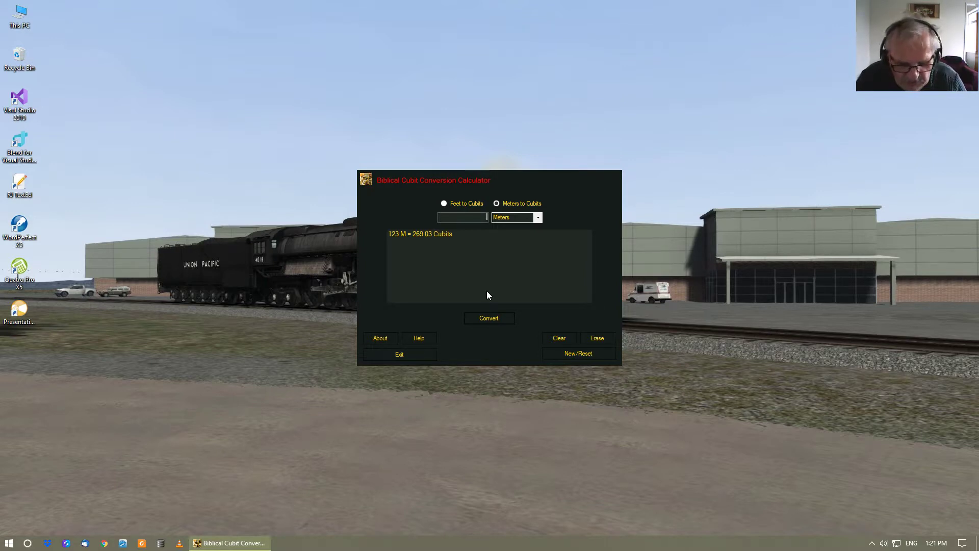
Step: Enter 269.03 in cubits and convert it, giving 269.03 cbt = 123.00 Meters
left_click(486, 217)
type("265")
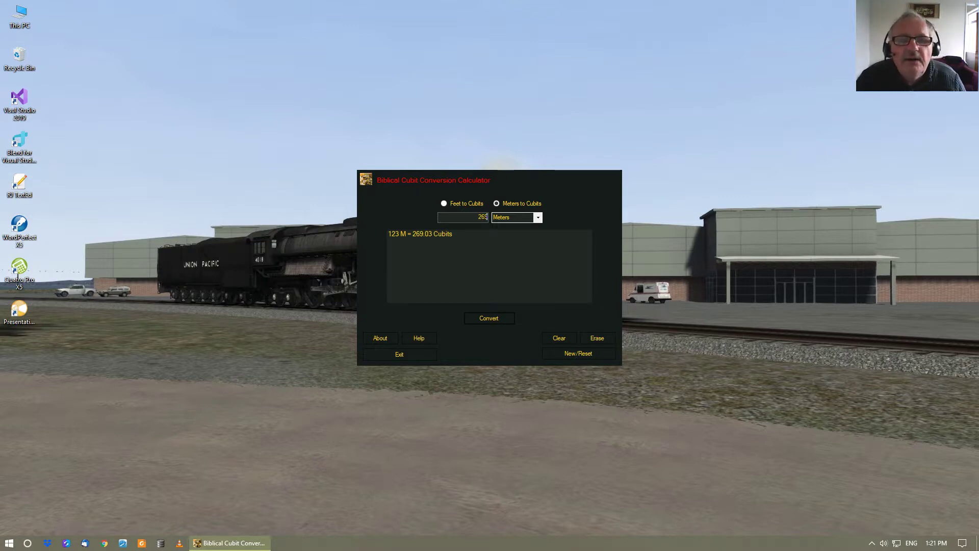
key("BackSpace")
type("9")
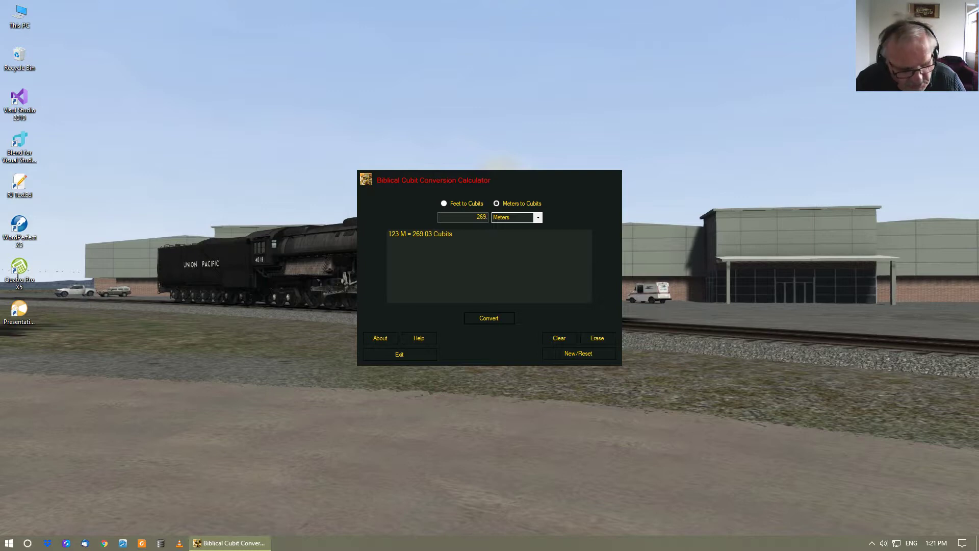
type(".03")
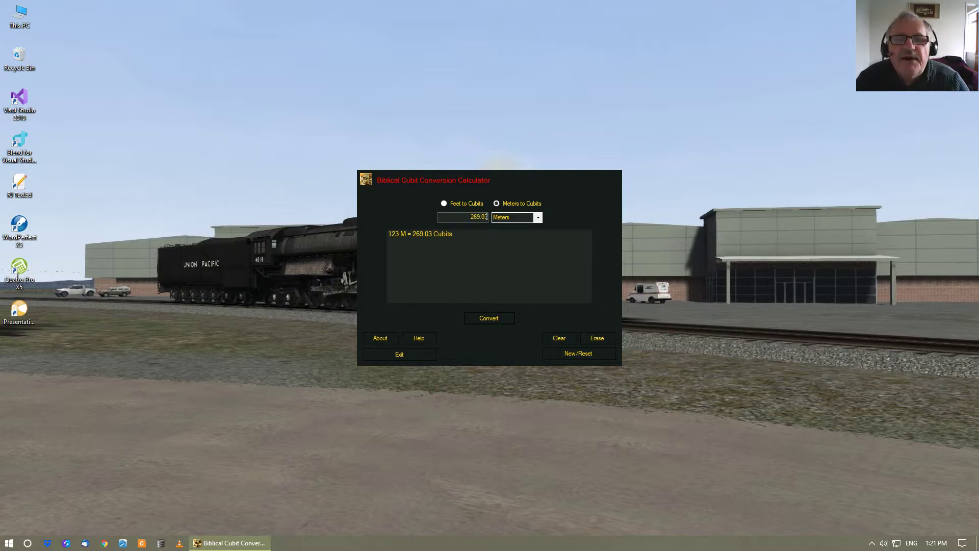
left_click(538, 218)
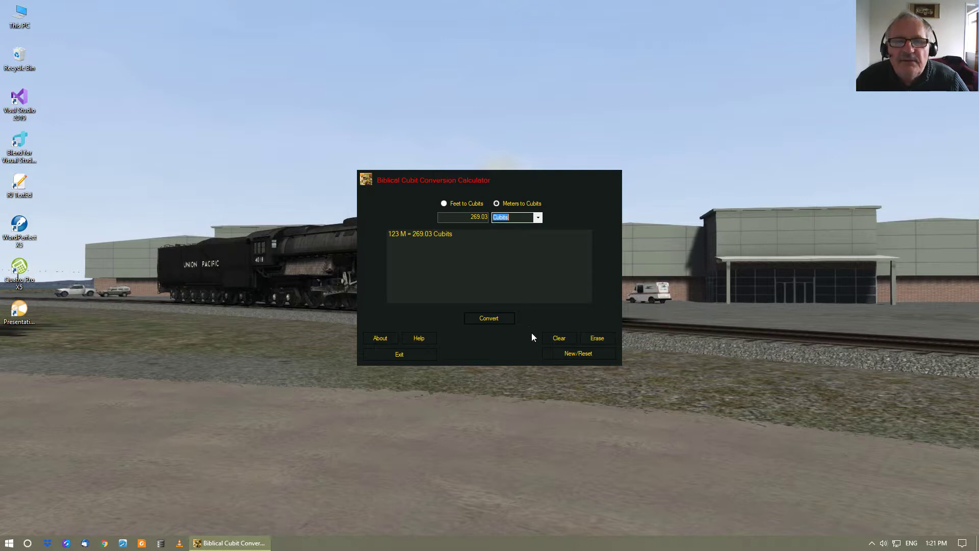
left_click(488, 318)
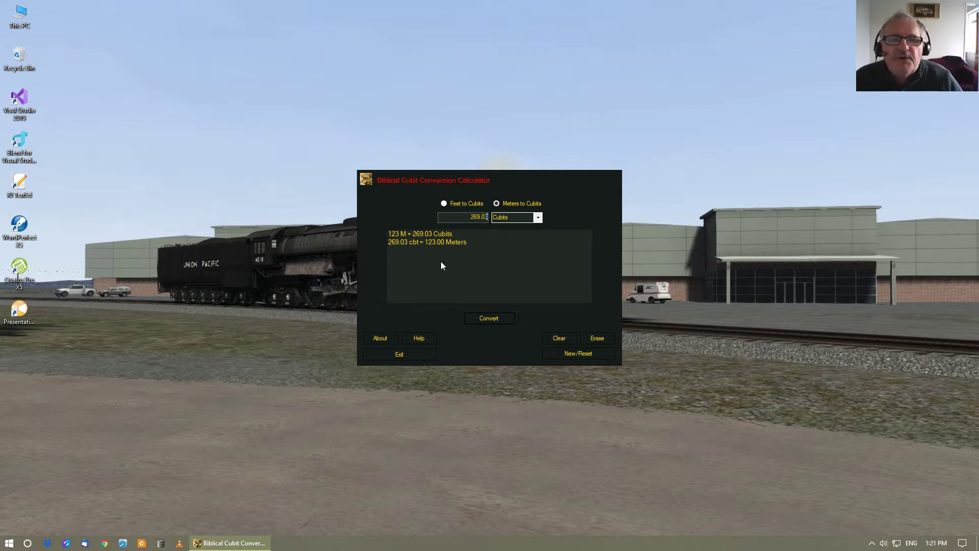
Step: Rerun the conversion, then delete and confirm removal of the duplicate third 269.03 cbt line
left_click(476, 318)
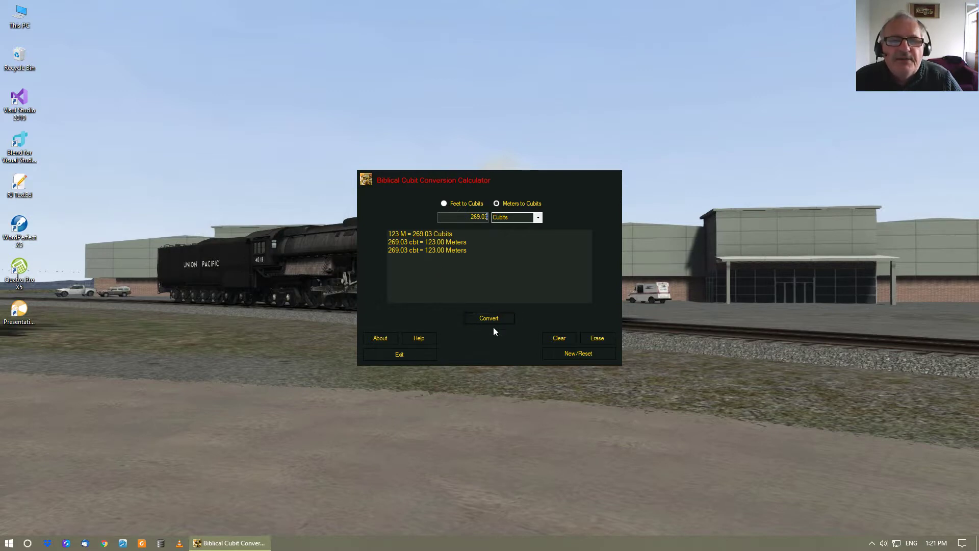
left_click(409, 251)
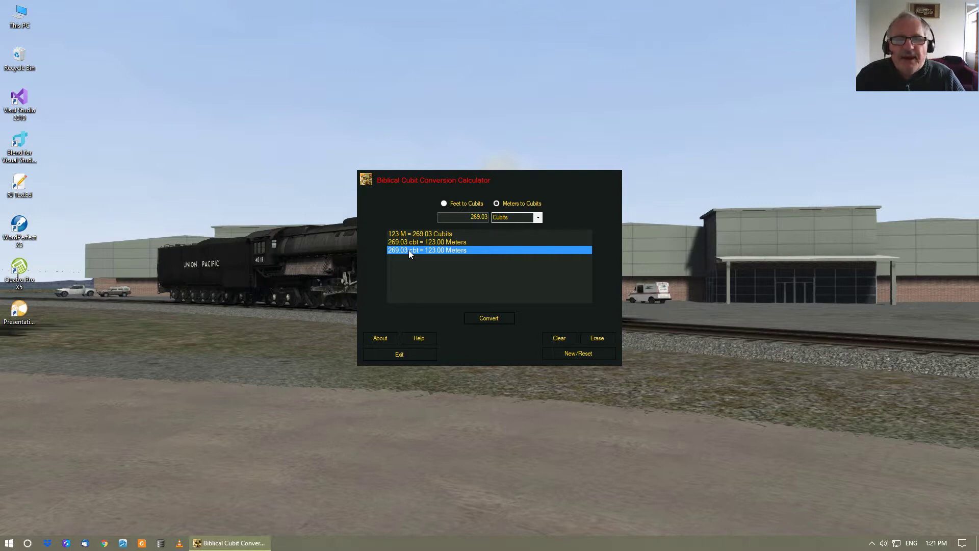
key("Delete")
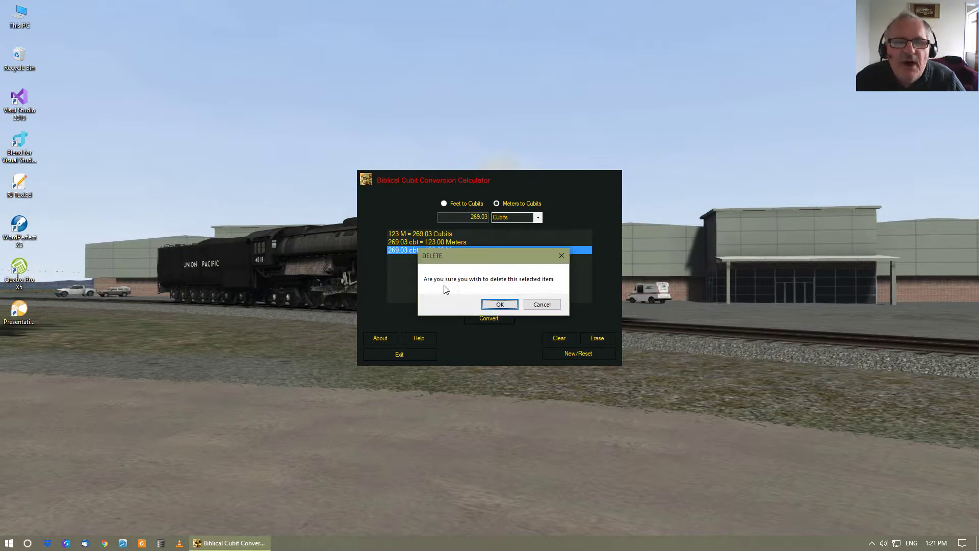
left_click(498, 305)
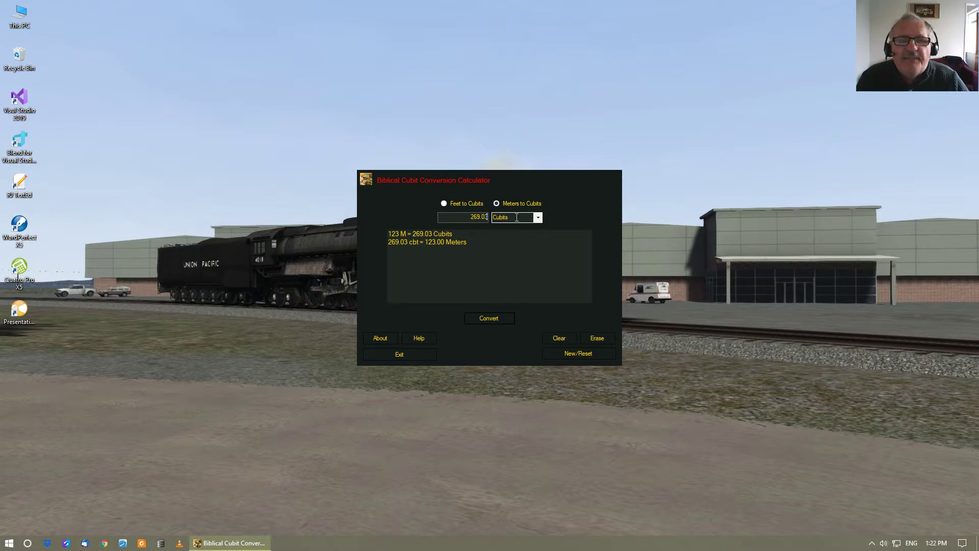
Step: Clear the entered value and reset to an empty Feet to Cubits conversion
left_click(555, 340)
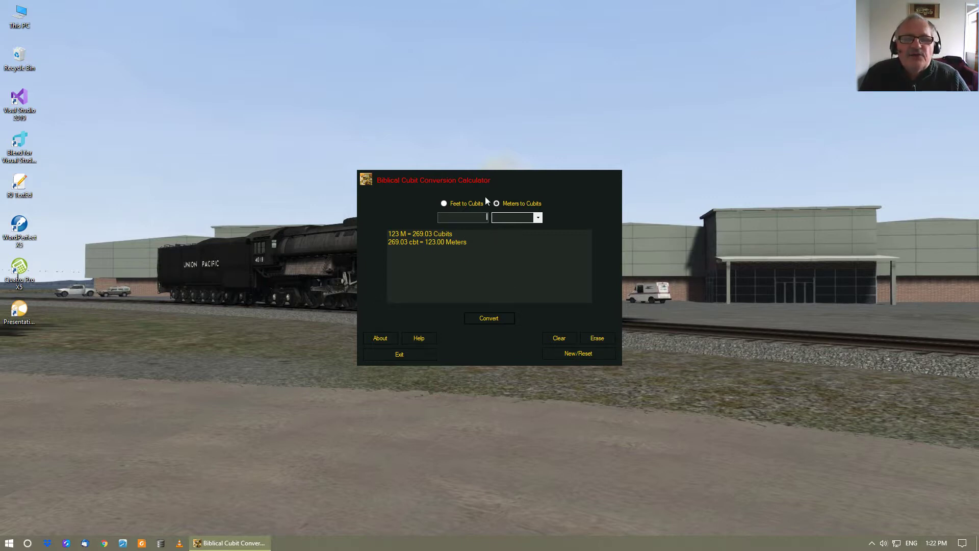
left_click(566, 356)
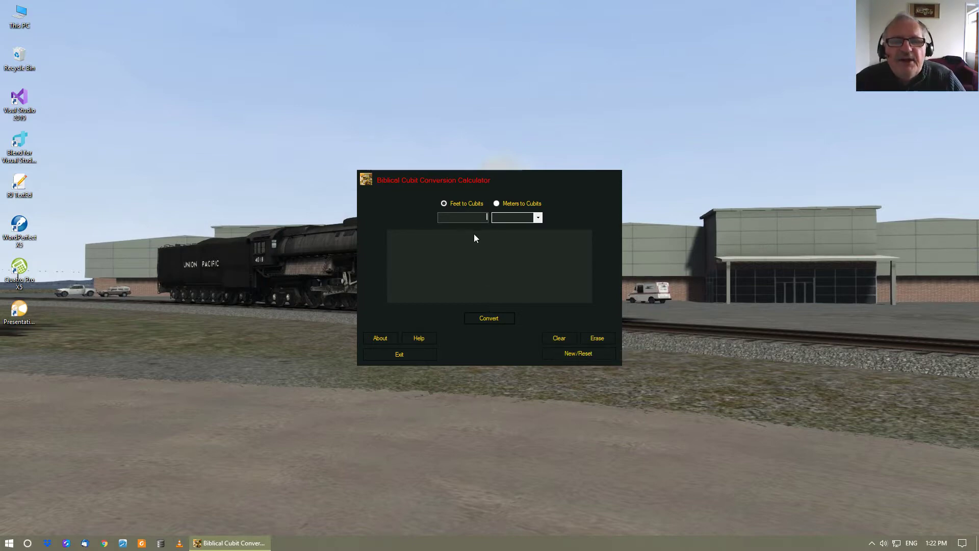
left_click(472, 204)
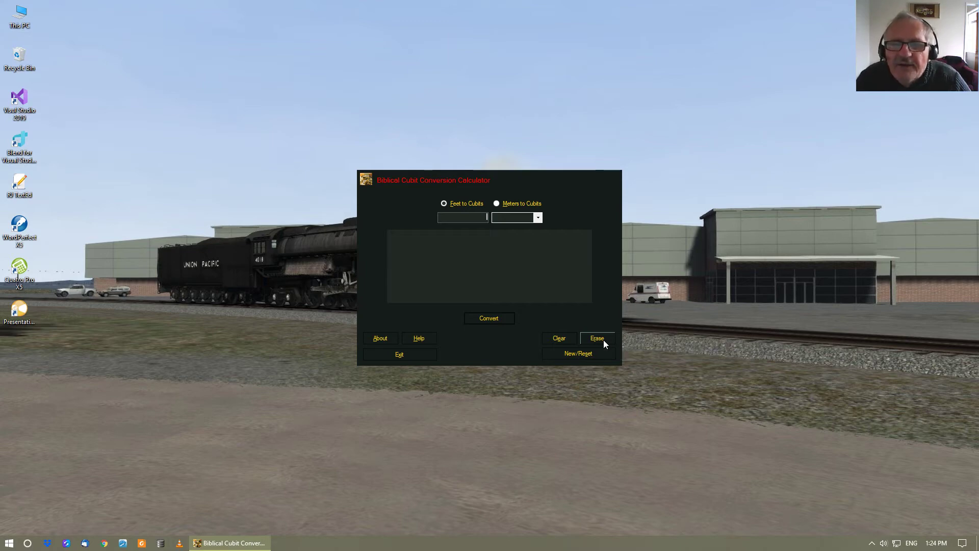
left_click(604, 341)
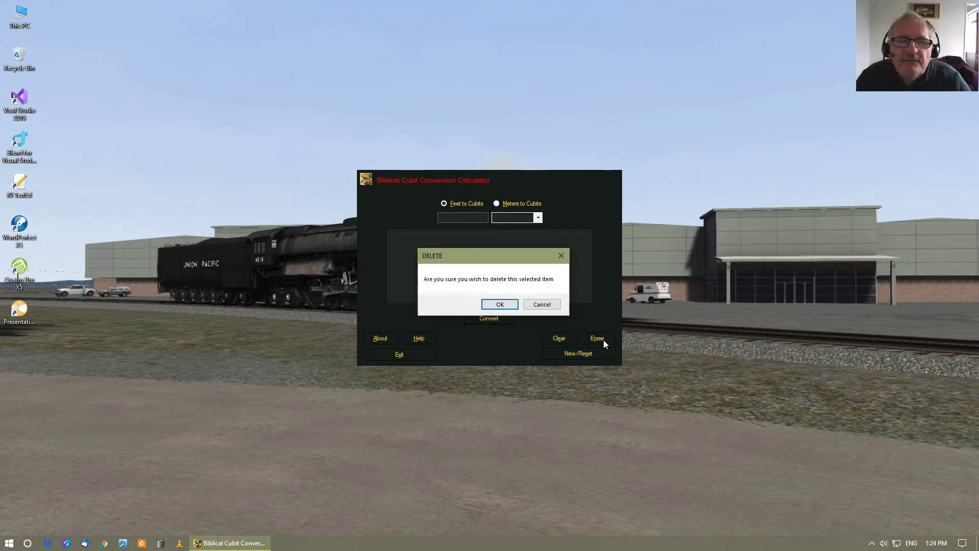
left_click(504, 303)
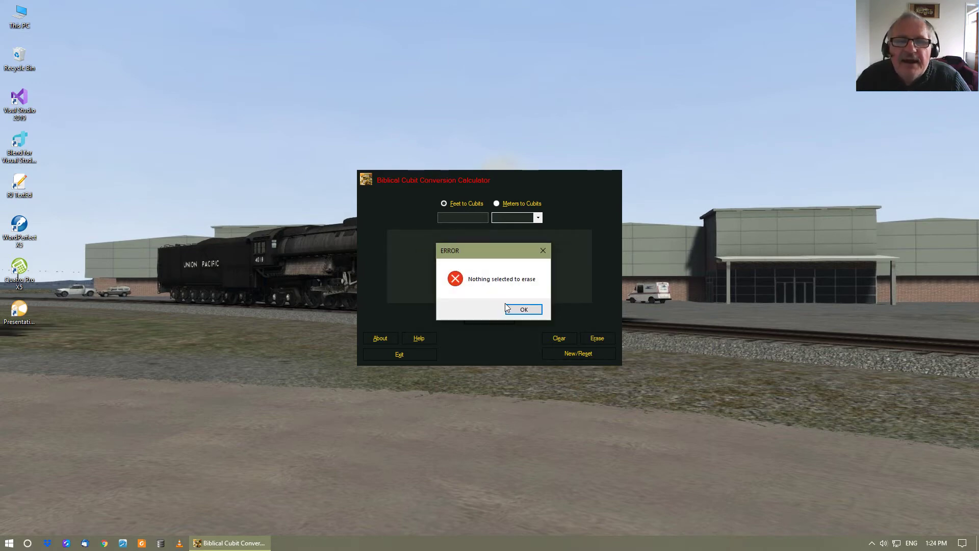
left_click(524, 309)
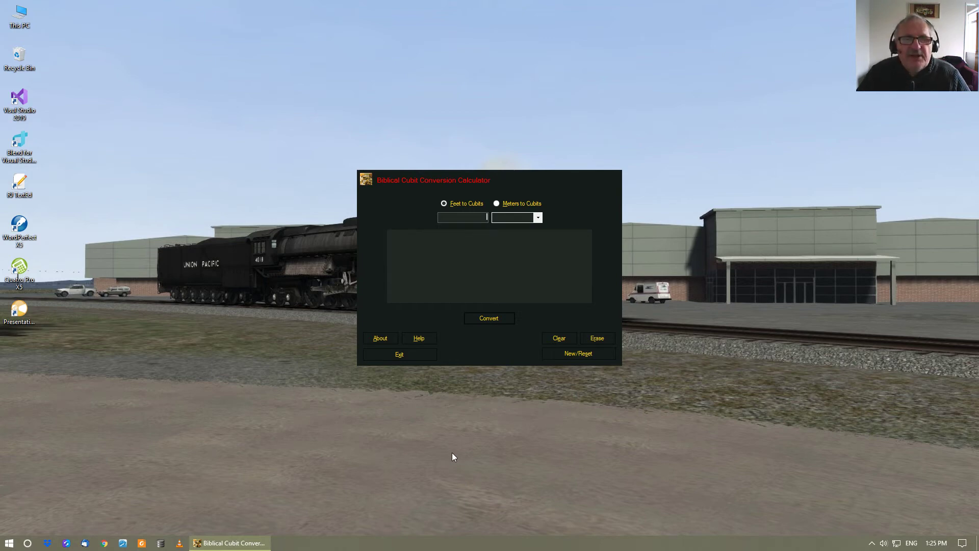
Step: Exit the calculator with Alt+X, then relaunch it from the Start menu
key("alt+x")
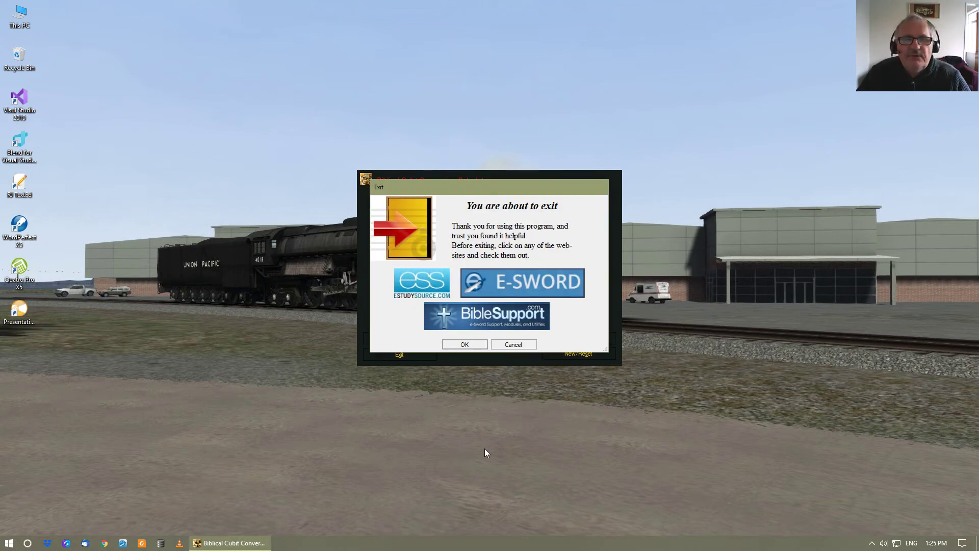
left_click(465, 345)
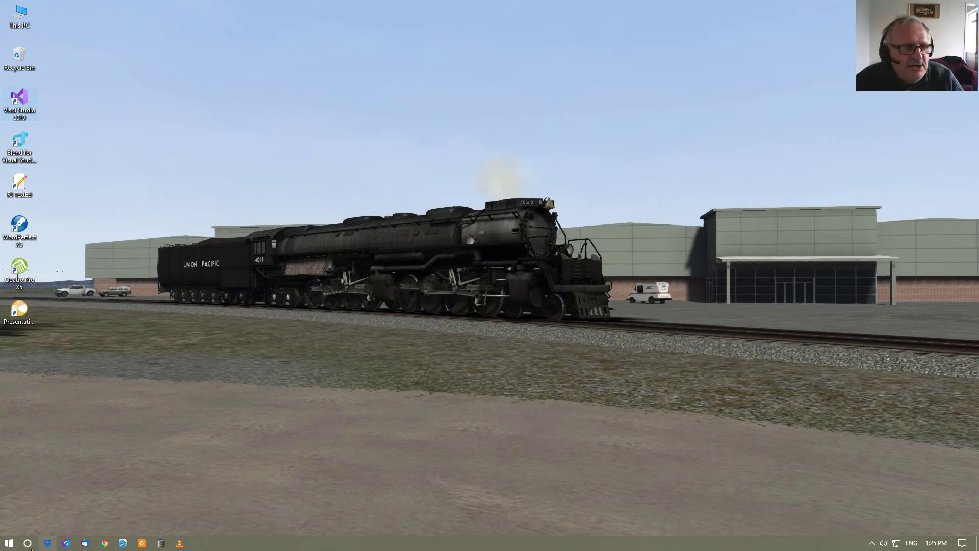
left_click(9, 543)
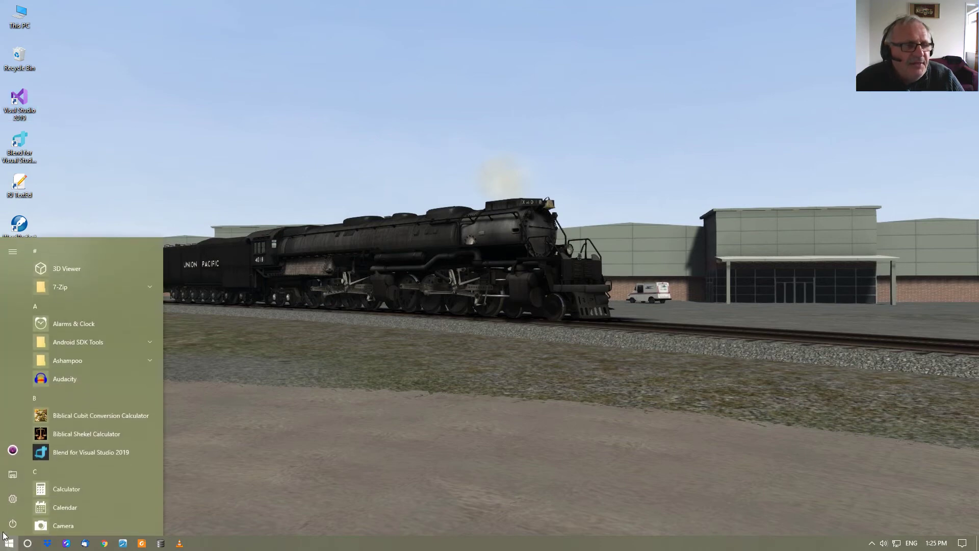
left_click(41, 417)
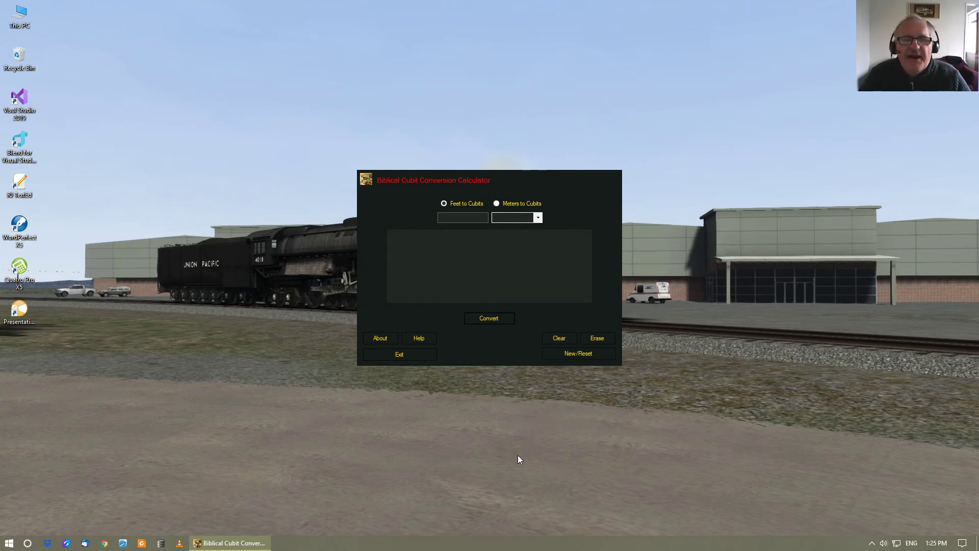
Step: Open the BC64 User Guide PDF, scroll up to page 1, then close Foxit Reader
left_click(410, 338)
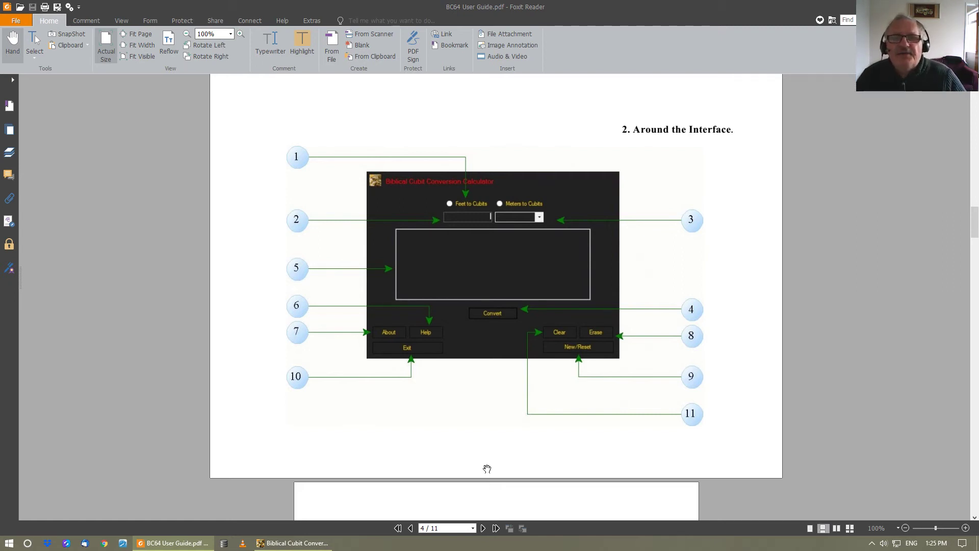
scroll(487, 469, "up", 5)
scroll(487, 469, "up", 12)
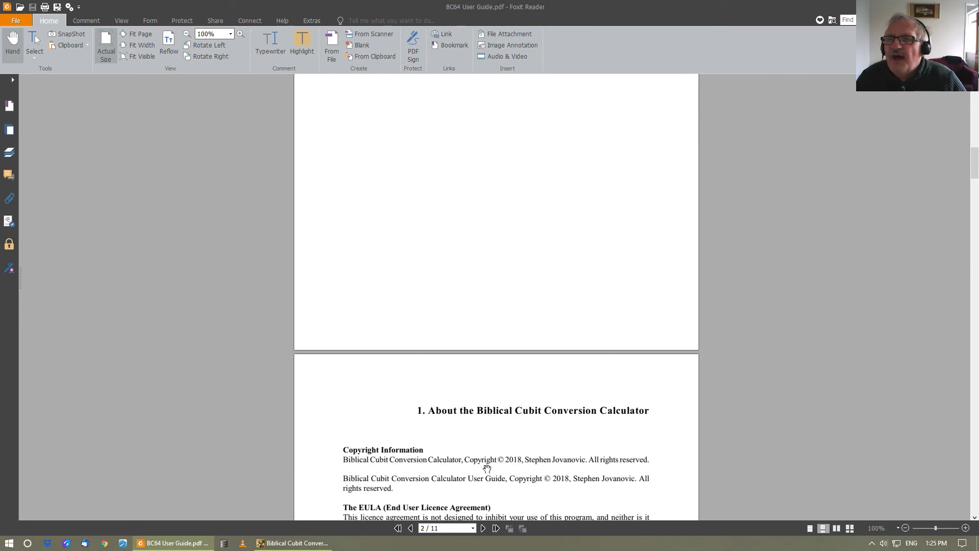
scroll(487, 469, "up", 12)
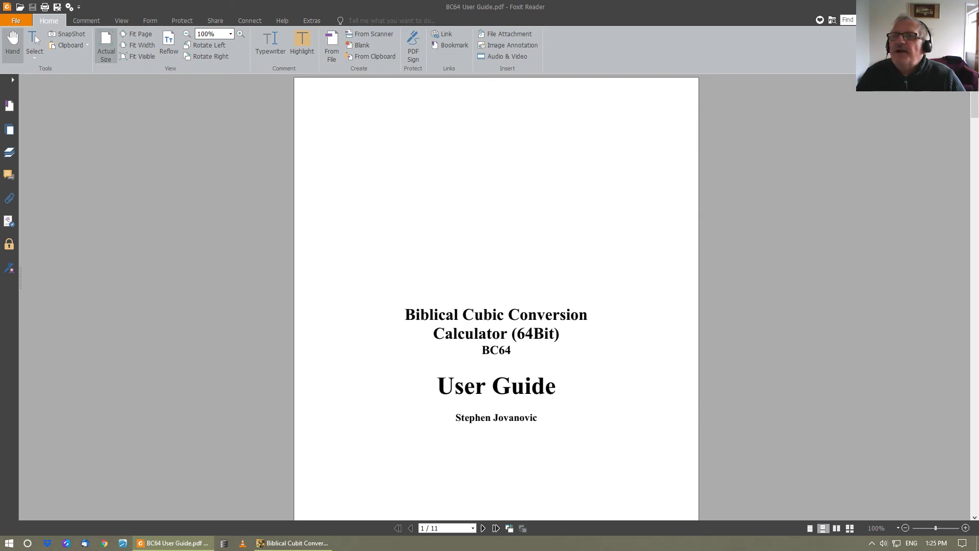
left_click(972, 6)
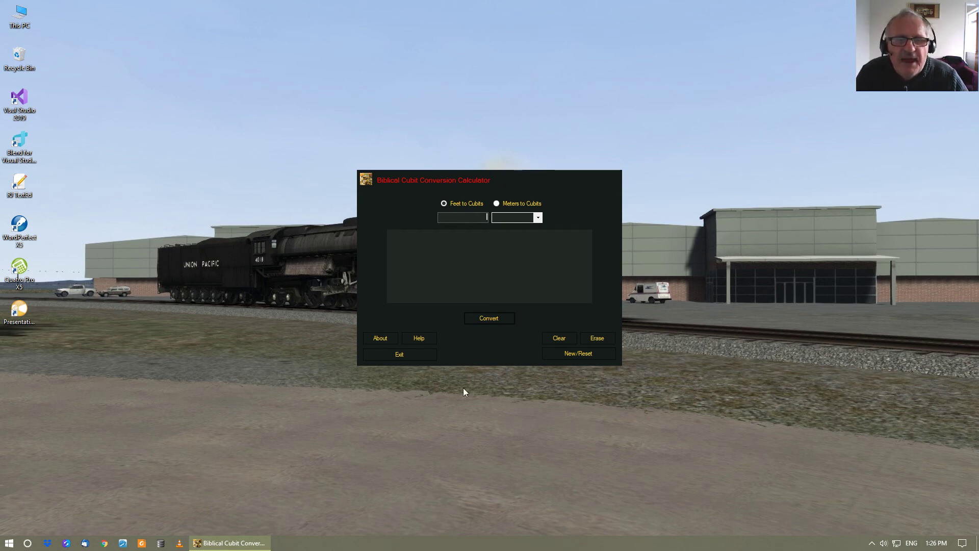
Step: Exit the calculator and confirm in the 'You are about to exit' dialog
left_click(397, 354)
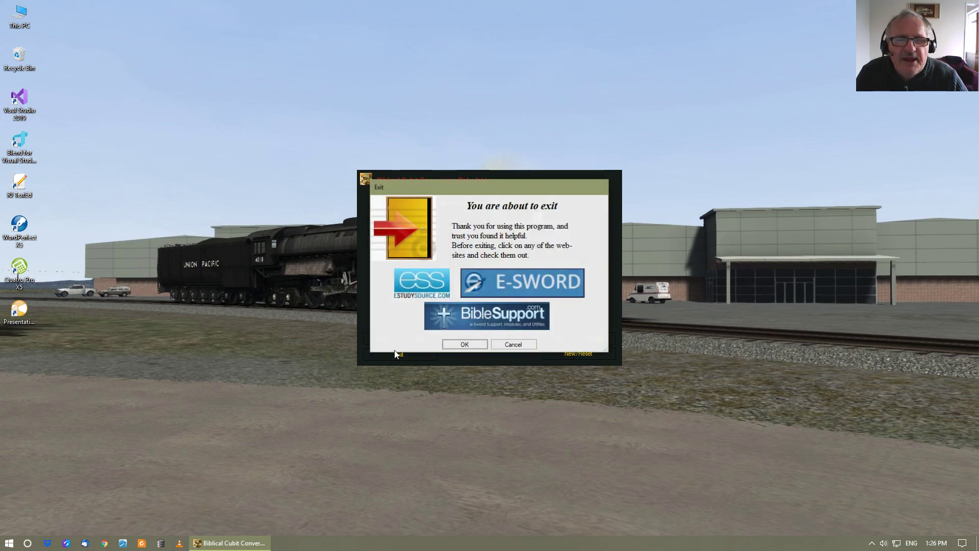
left_click(459, 347)
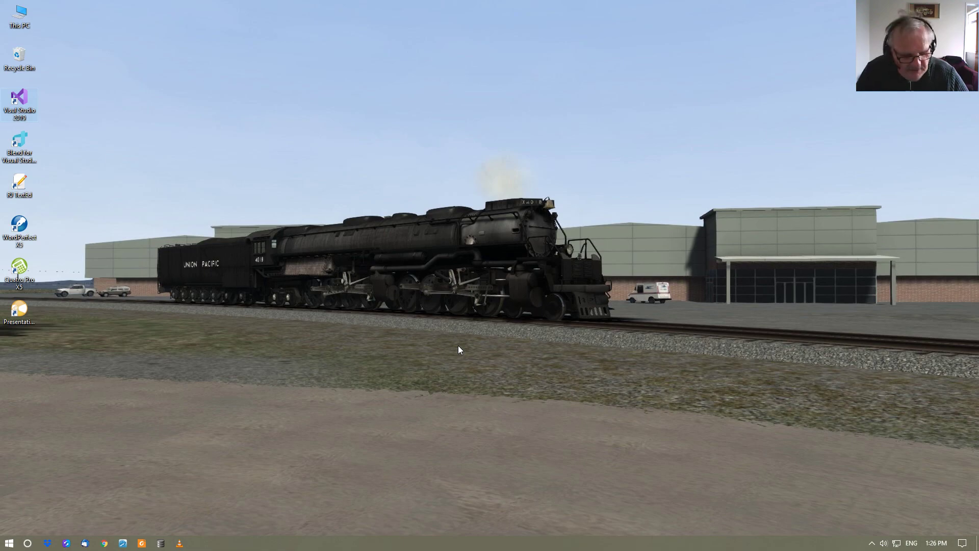
Step: Open the GeForce overlay with Alt+Z and show the Record tile's stop-and-save options
key("alt+z")
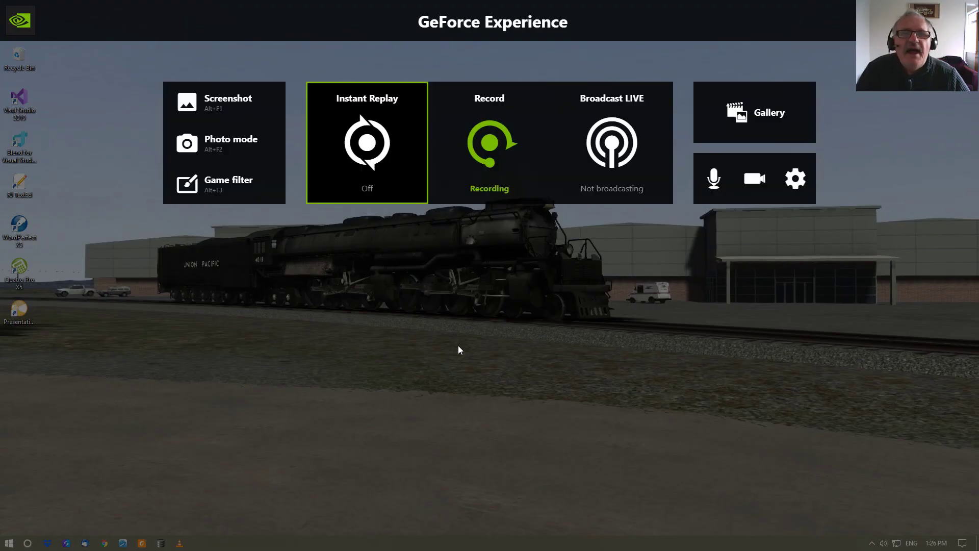
left_click(459, 178)
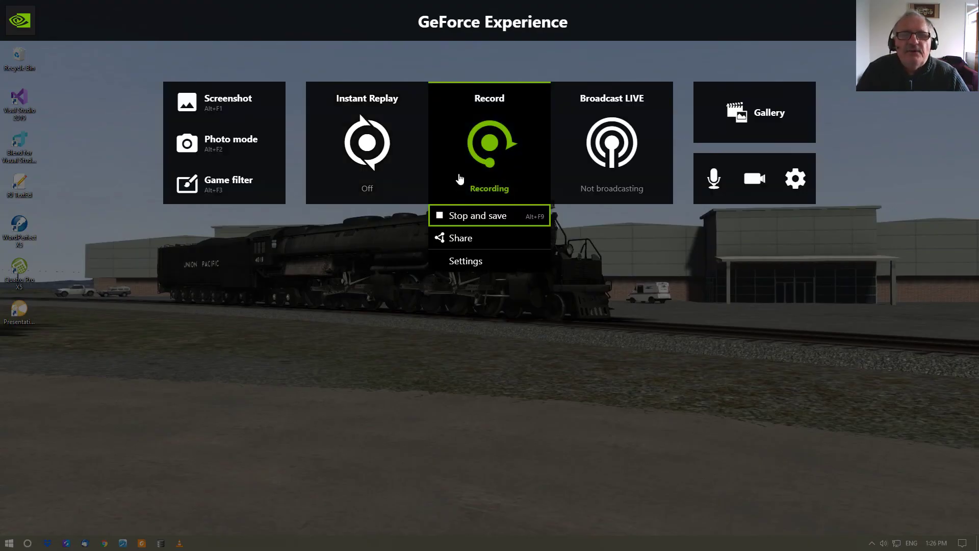